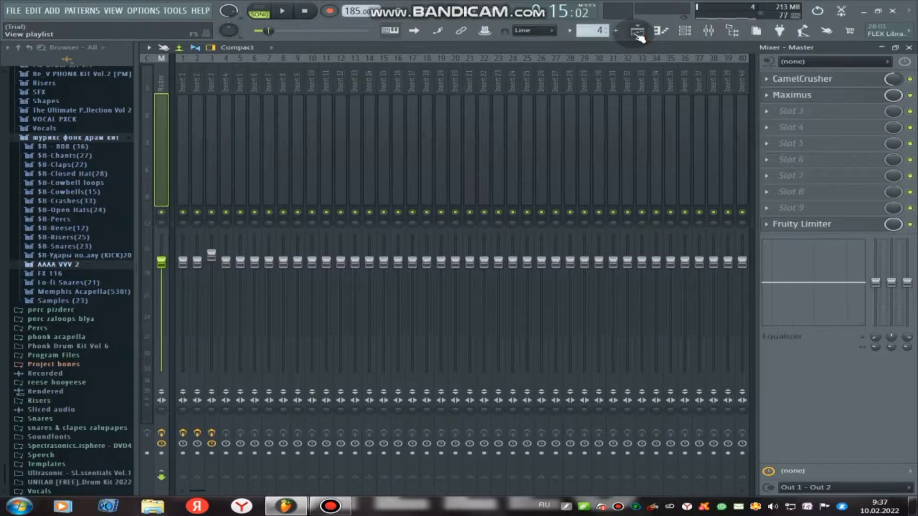
# Examine the notes of the PLAYA BASS (16) pattern from bar 1 in the piano roll, and return to the playlist.
pyautogui.click(371, 102)
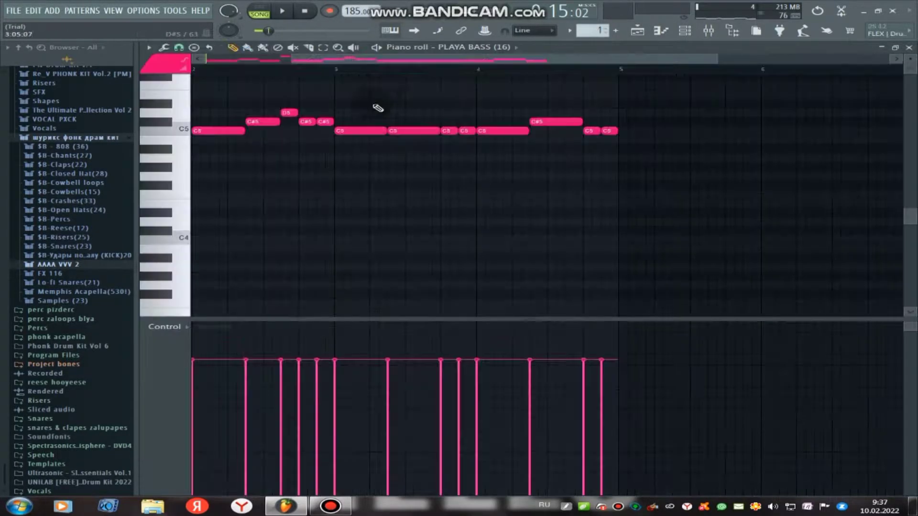
pyautogui.moveTo(399, 62); pyautogui.dragTo(249, 61)
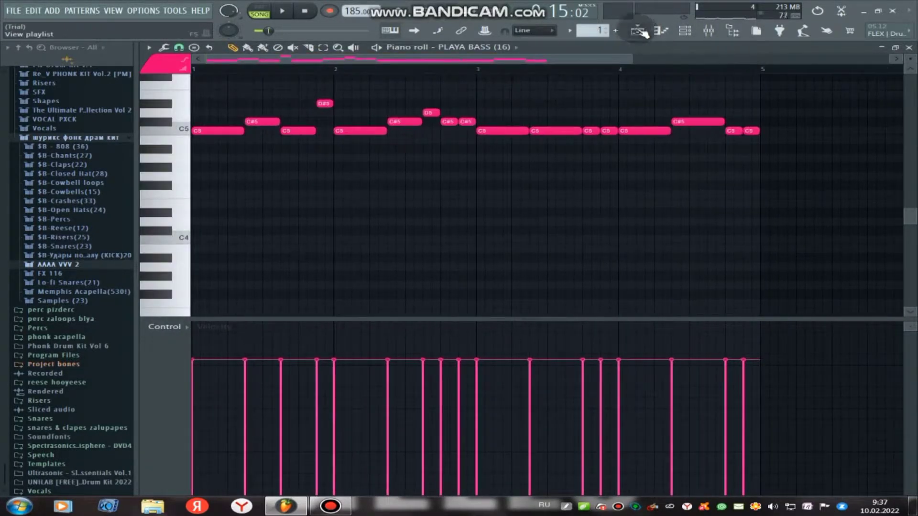
pyautogui.click(641, 31)
# Open the PN - Cowbell (7) pattern in the piano roll and listen to it from bar 1.
pyautogui.doubleClick(371, 275)
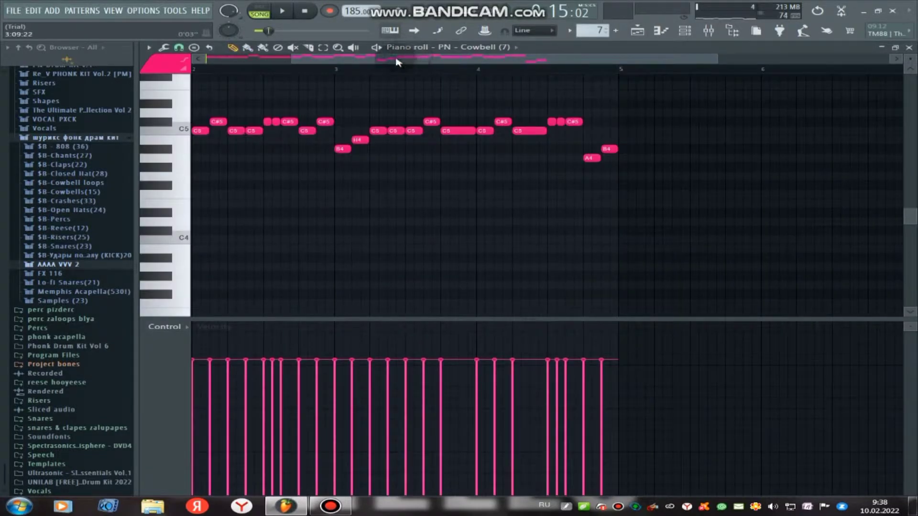
pyautogui.moveTo(396, 62); pyautogui.dragTo(308, 61)
pyautogui.click(282, 12)
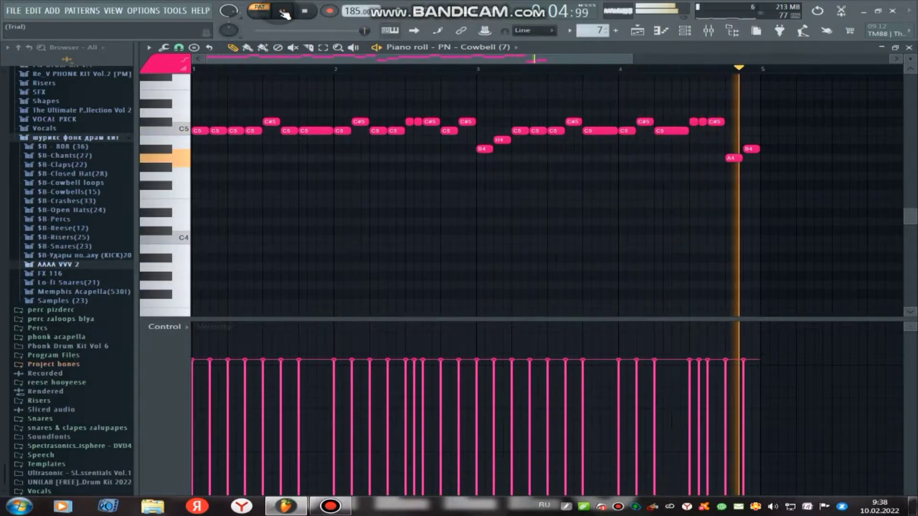
pyautogui.click(282, 11)
# Inspect the Fruity Reeverb 2 and CamelCrusher settings on mixer track Insert 1.
pyautogui.click(708, 30)
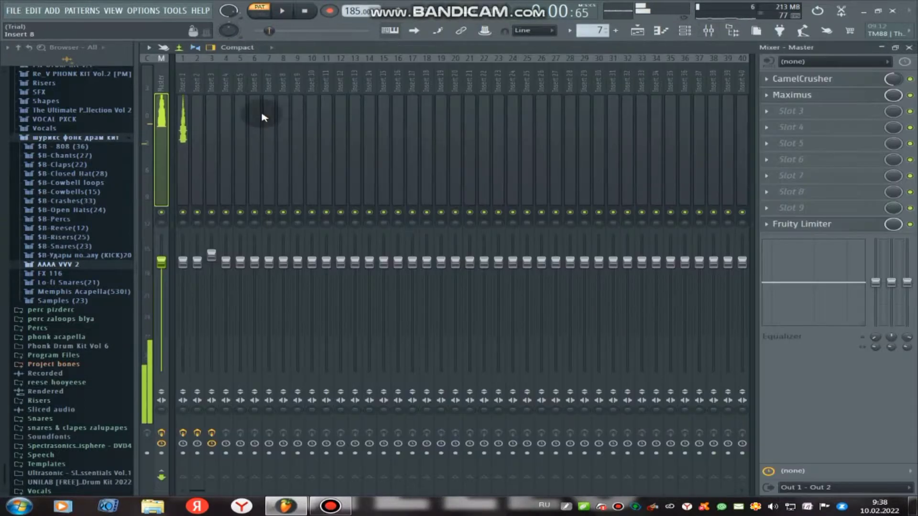
pyautogui.click(187, 83)
pyautogui.click(784, 79)
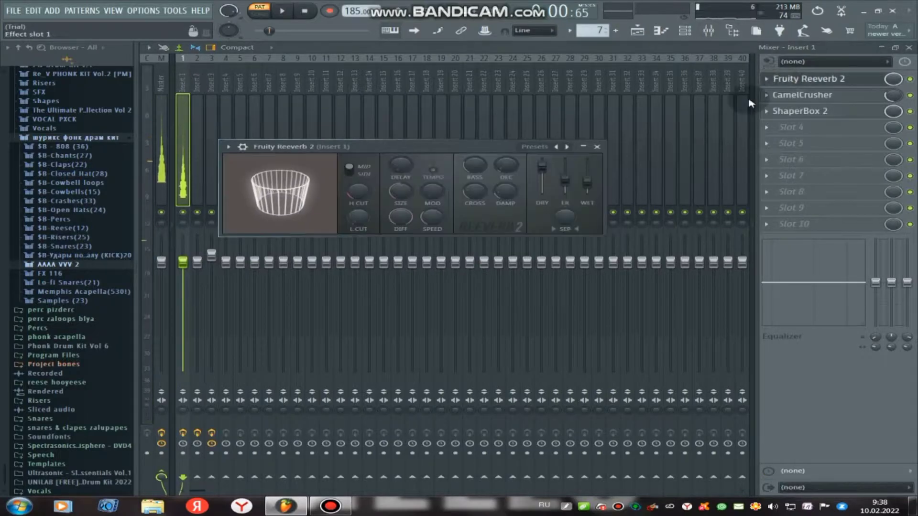
pyautogui.click(596, 146)
pyautogui.click(805, 95)
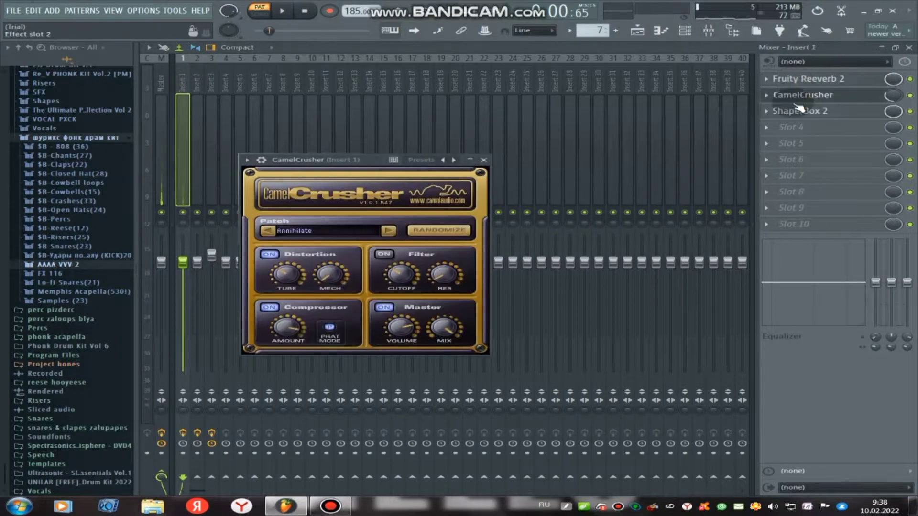
pyautogui.click(801, 97)
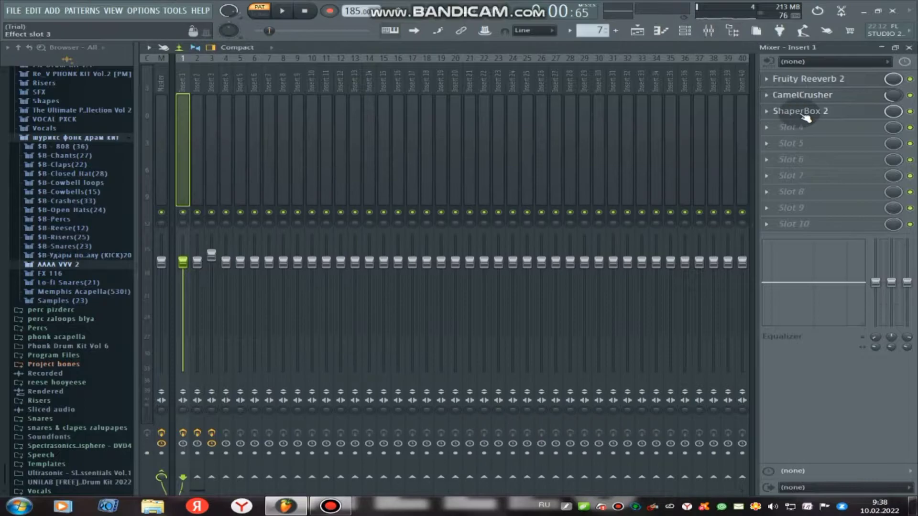
# Inspect the ShaperBox 2 effect on Insert 1, and close the mixer.
pyautogui.click(806, 115)
pyautogui.moveTo(339, 79); pyautogui.dragTo(380, 79)
pyautogui.click(837, 78)
pyautogui.click(908, 48)
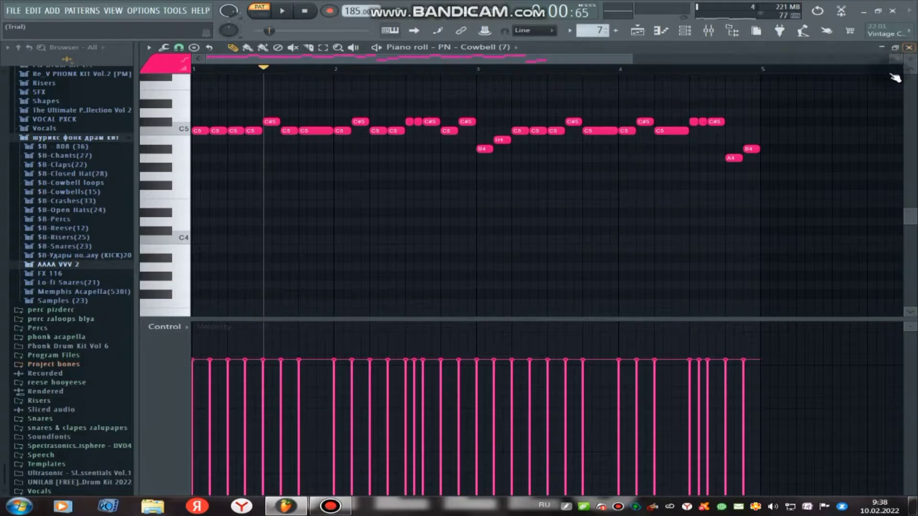
# Listen to the PN - Hi-hats (5) and PN - Hi-hats (2) patterns in the piano roll.
pyautogui.click(646, 33)
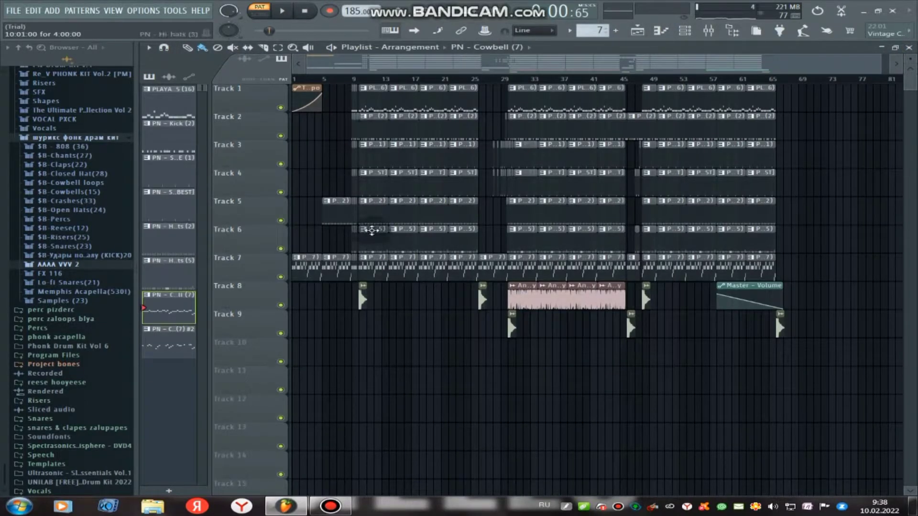
pyautogui.doubleClick(375, 249)
pyautogui.click(283, 11)
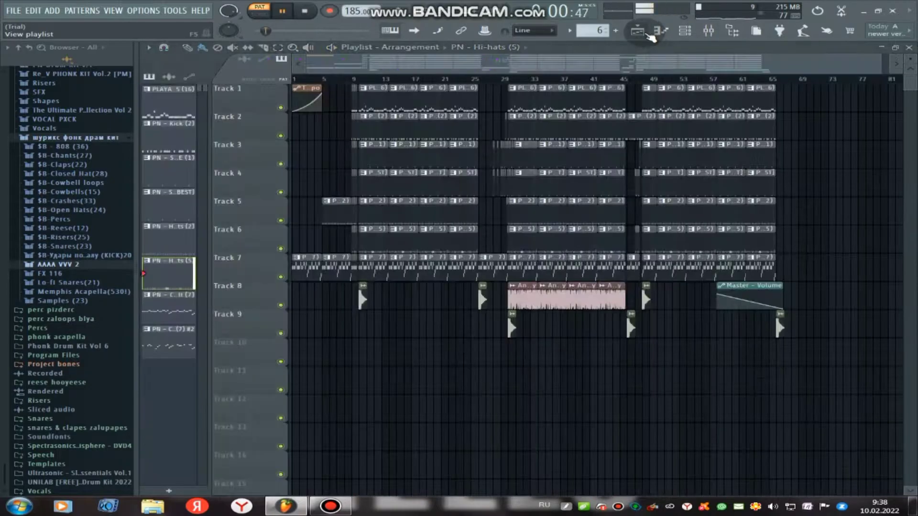
pyautogui.click(649, 34)
pyautogui.doubleClick(374, 204)
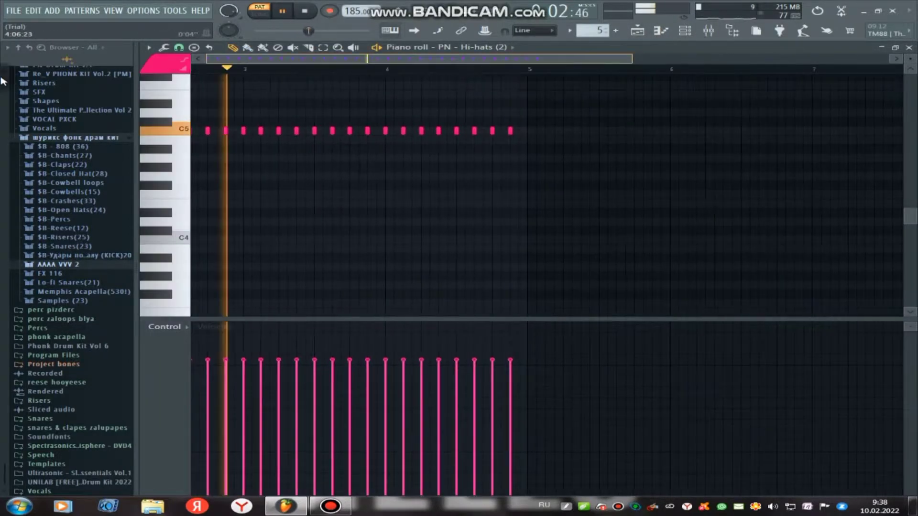
# Listen to the PN - SNARE [BEST], PN - SNARE (1) and PN - Kick (2) patterns one after another in the piano roll.
pyautogui.click(638, 32)
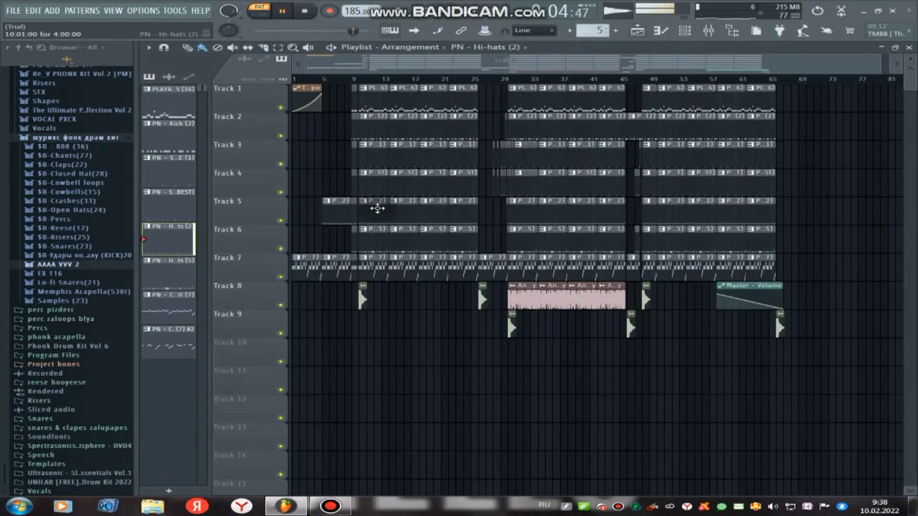
pyautogui.doubleClick(371, 195)
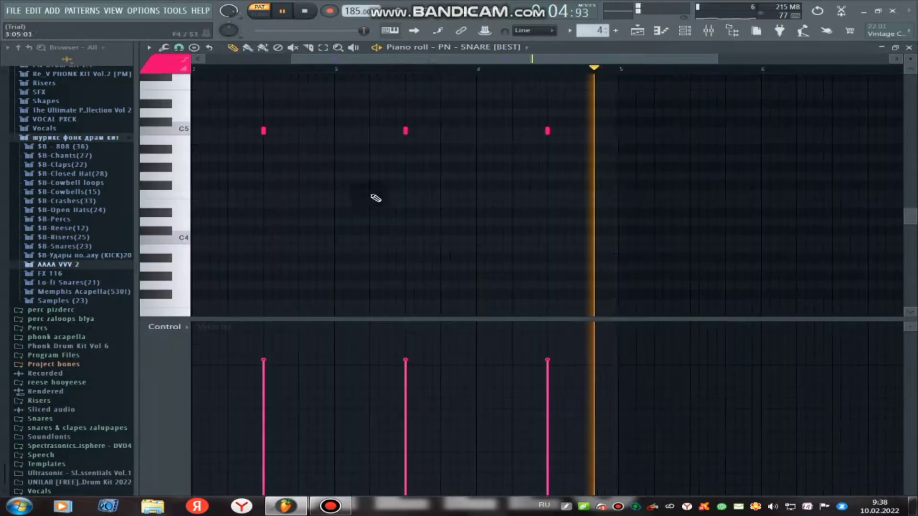
pyautogui.click(638, 33)
pyautogui.doubleClick(376, 164)
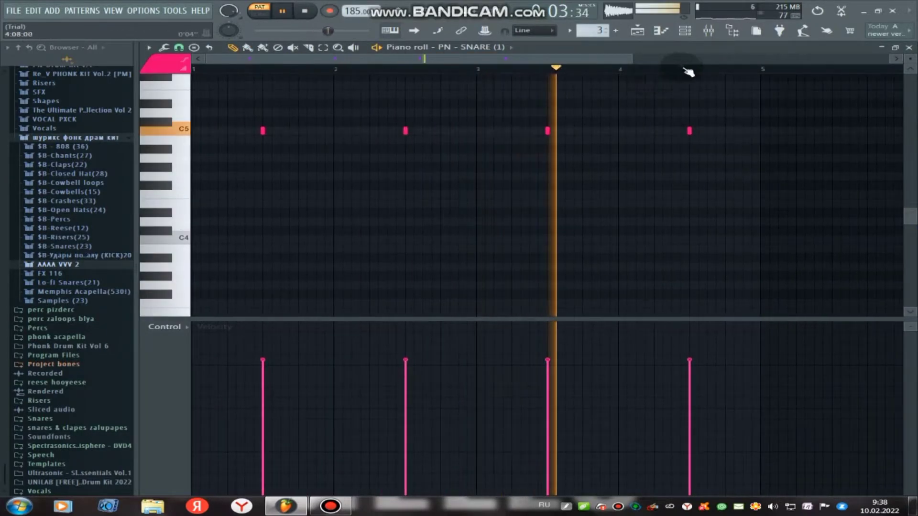
pyautogui.click(639, 30)
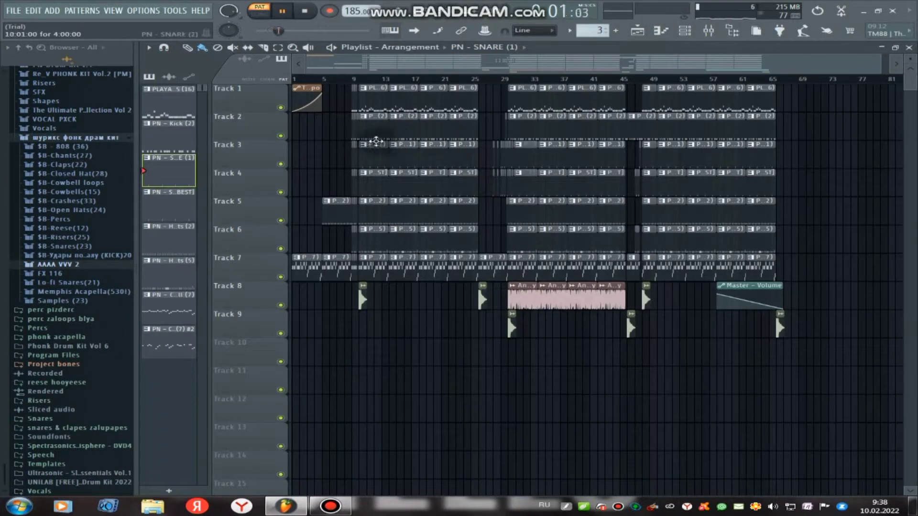
pyautogui.doubleClick(376, 140)
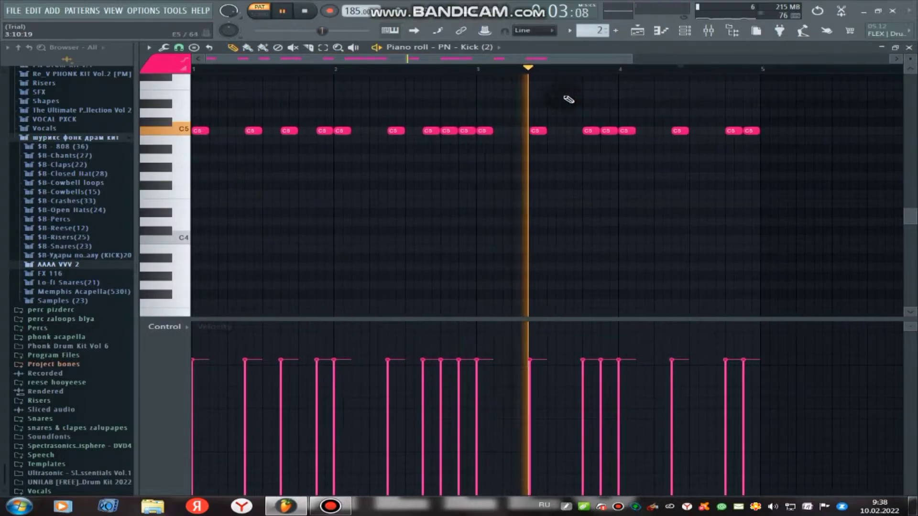
# Bypass CamelCrusher and Maximus on the Master mixer track while the kick pattern plays, and close the mixer.
pyautogui.press('F9')
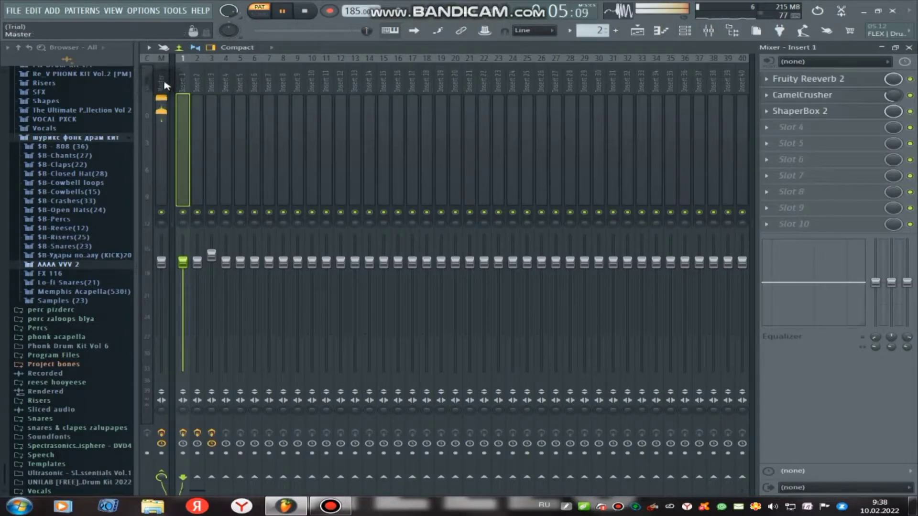
pyautogui.click(165, 86)
pyautogui.click(882, 48)
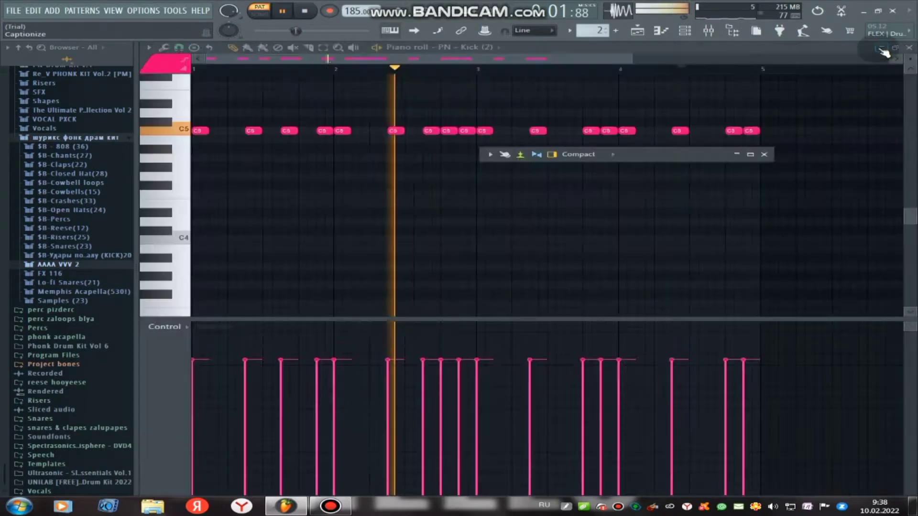
pyautogui.click(750, 154)
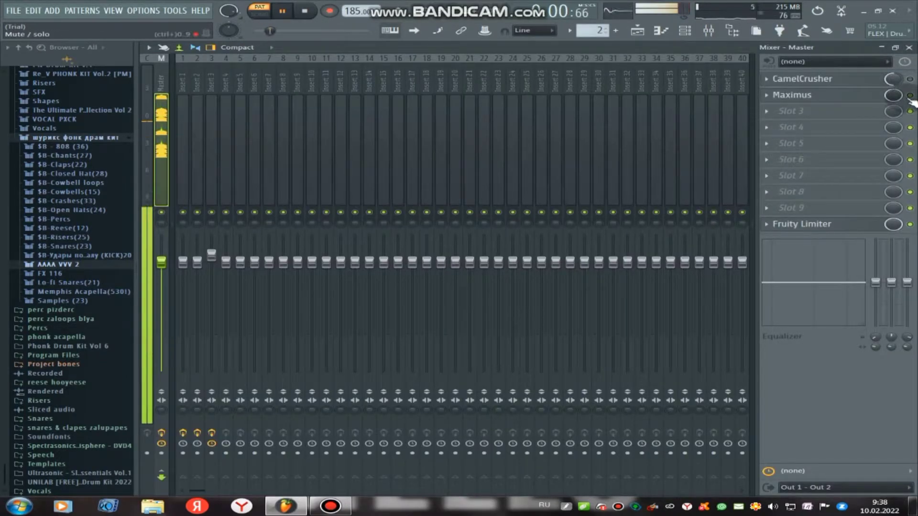
pyautogui.click(908, 47)
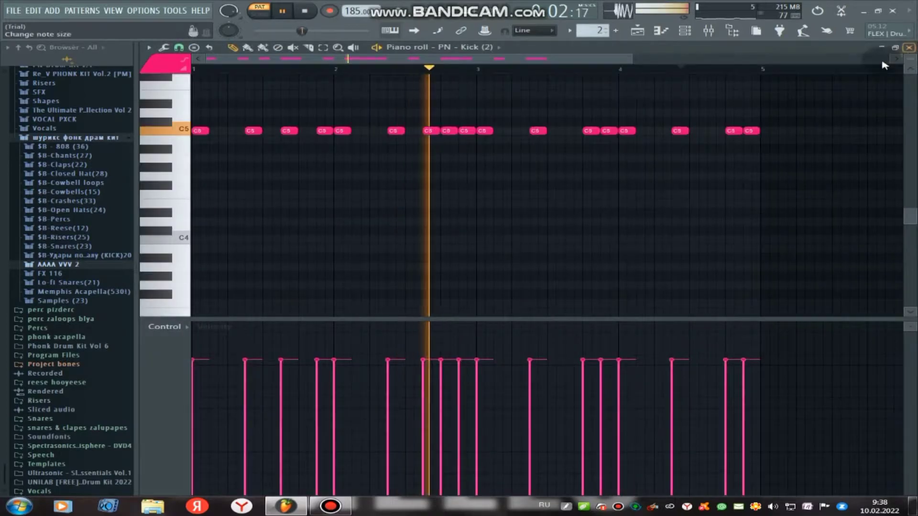
# Play the PLAYA BASS (16) pattern and inspect the Fruity WaveShaper curve on its Insert 2 mixer track.
pyautogui.click(640, 32)
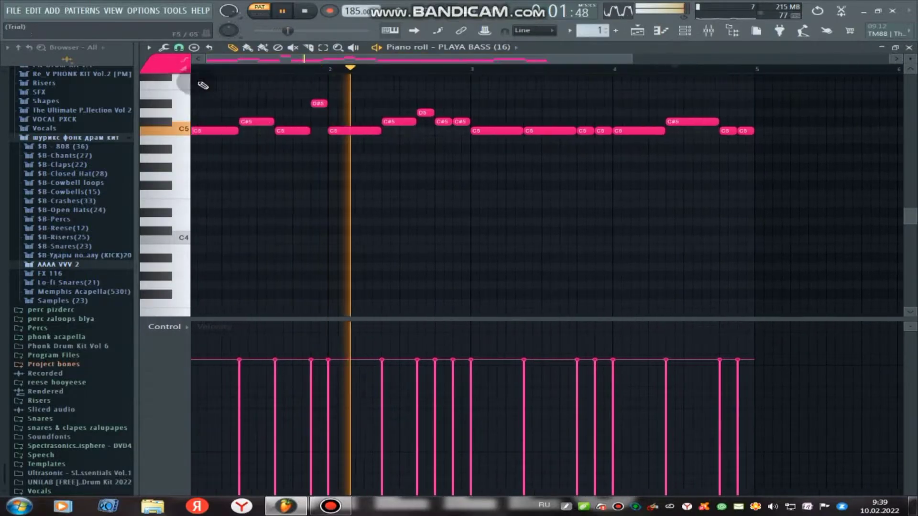
pyautogui.press('F9')
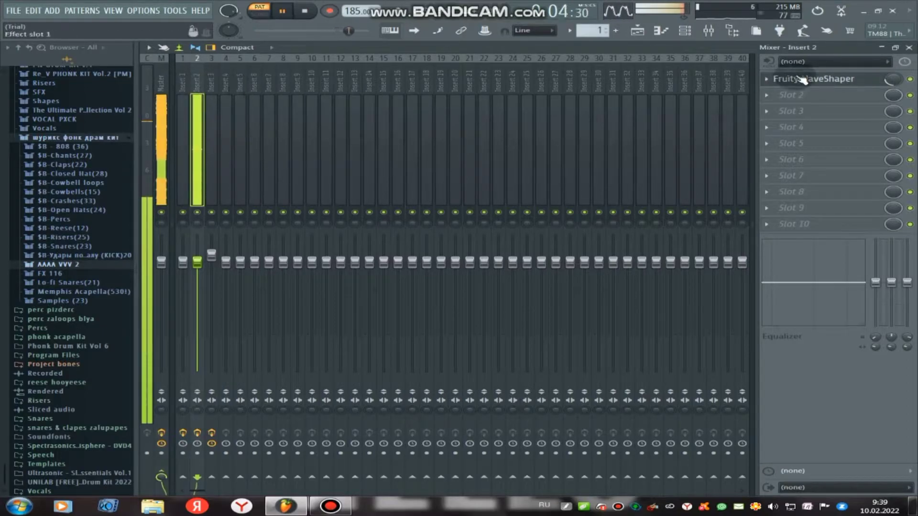
pyautogui.click(803, 80)
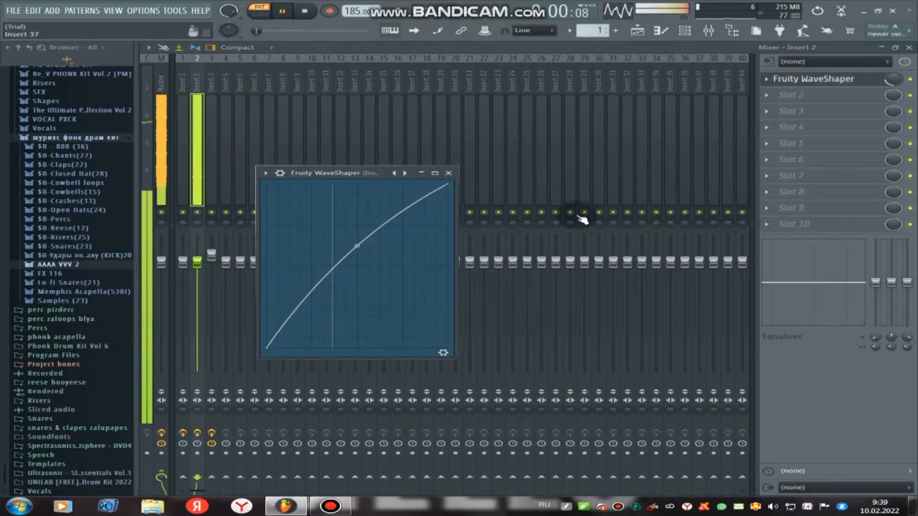
pyautogui.click(452, 172)
pyautogui.click(909, 47)
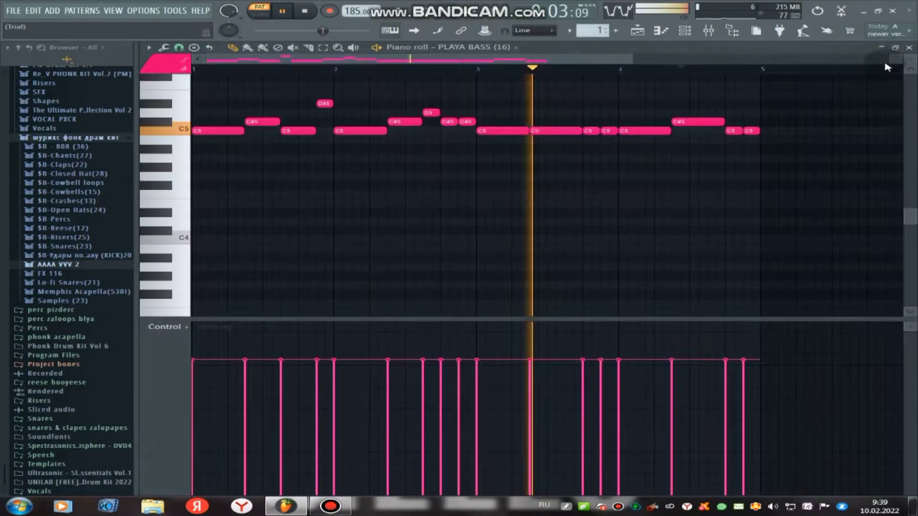
# Stop playback and review the playlist arrangement in song mode, moving the playhead from bar 9 to about bar 26.
pyautogui.click(638, 31)
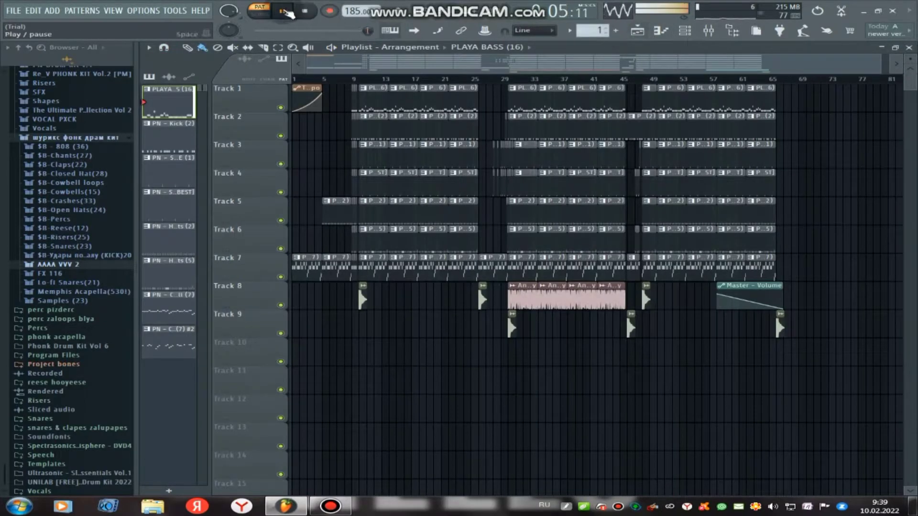
pyautogui.scroll(5, 393, 68)
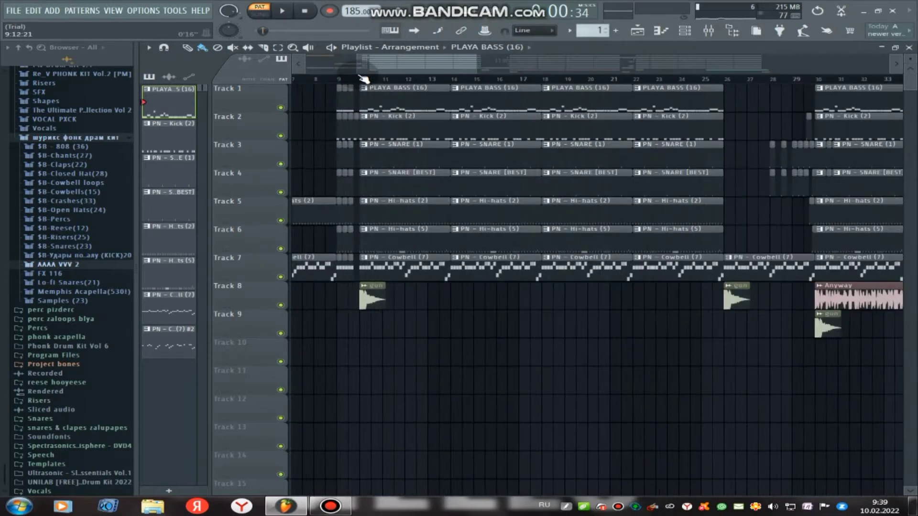
pyautogui.moveTo(393, 68); pyautogui.dragTo(369, 68)
pyautogui.click(519, 78)
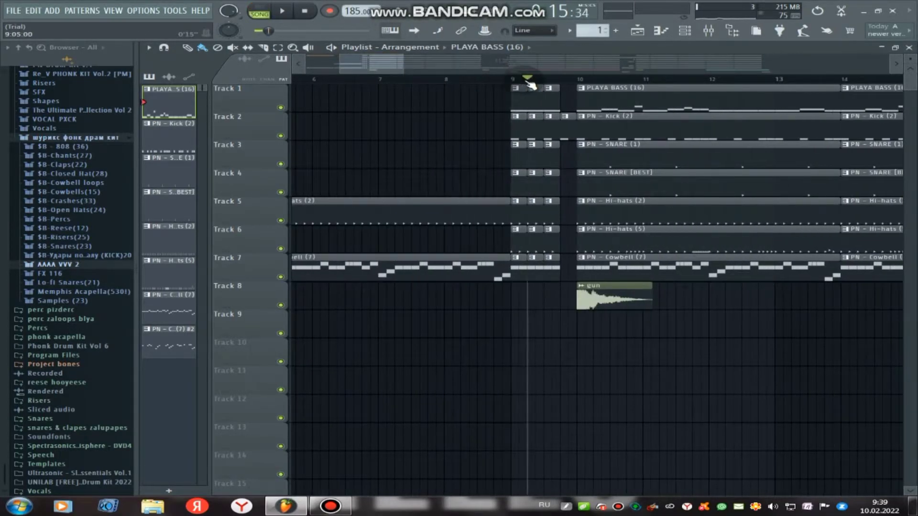
pyautogui.scroll(-10, 566, 89)
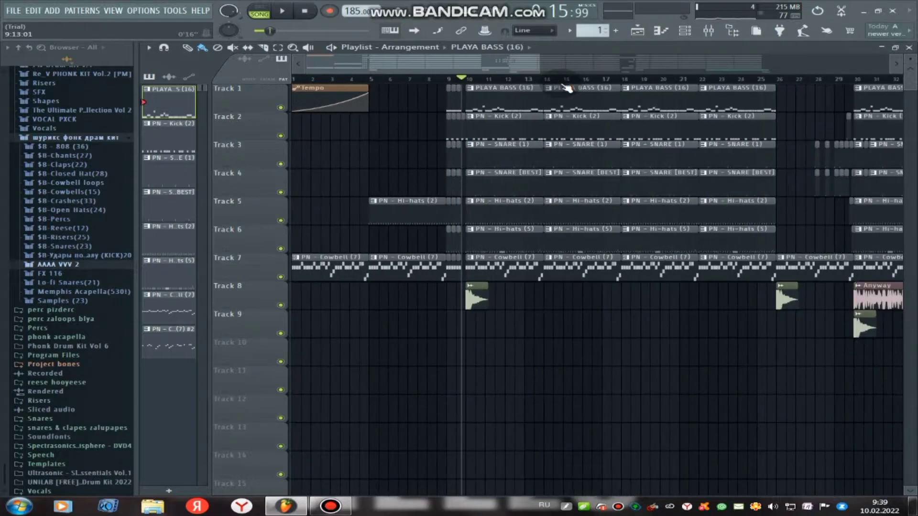
pyautogui.moveTo(328, 81); pyautogui.dragTo(497, 82)
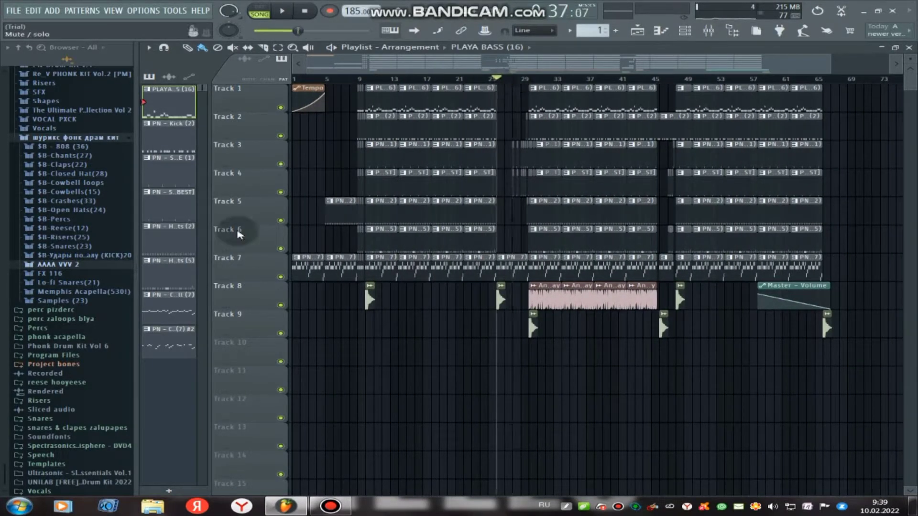
# Inspect the sampler settings of the first two gun audio clips on Track 8, closing the window after each.
pyautogui.doubleClick(369, 301)
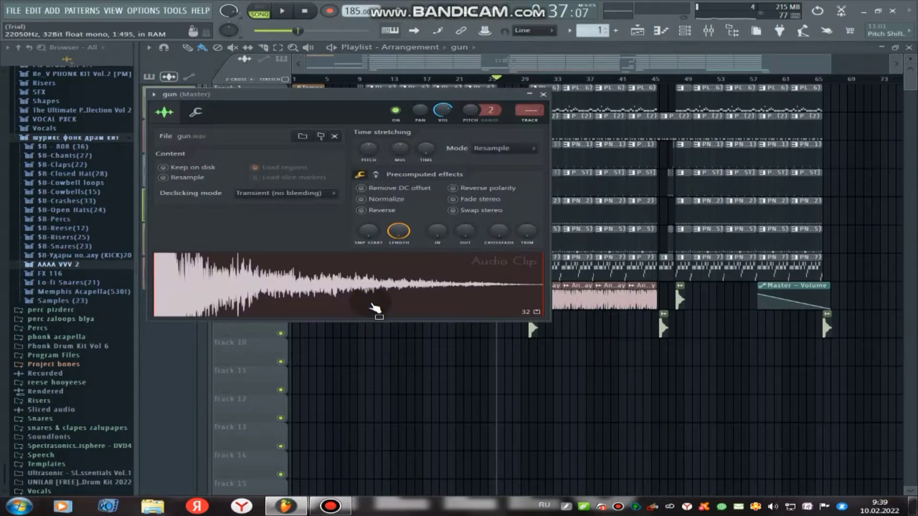
pyautogui.click(538, 99)
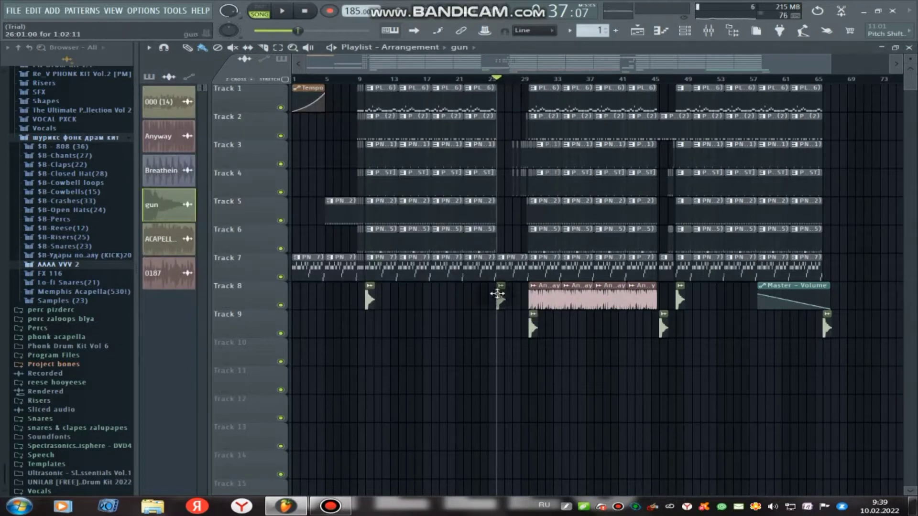
pyautogui.doubleClick(500, 299)
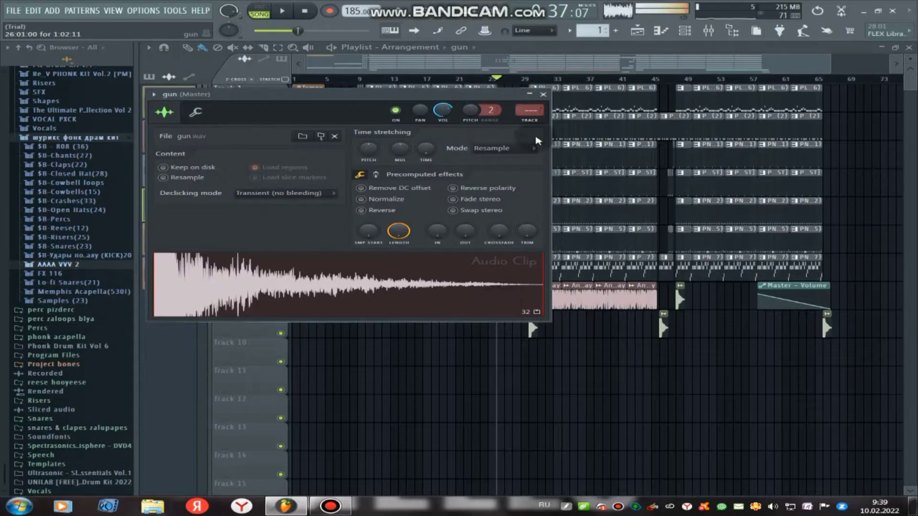
pyautogui.click(543, 95)
# Inspect the Anyway vocal clip's sampler settings and the first Fruity parametric EQ 2 on its Insert 3 mixer track.
pyautogui.doubleClick(538, 304)
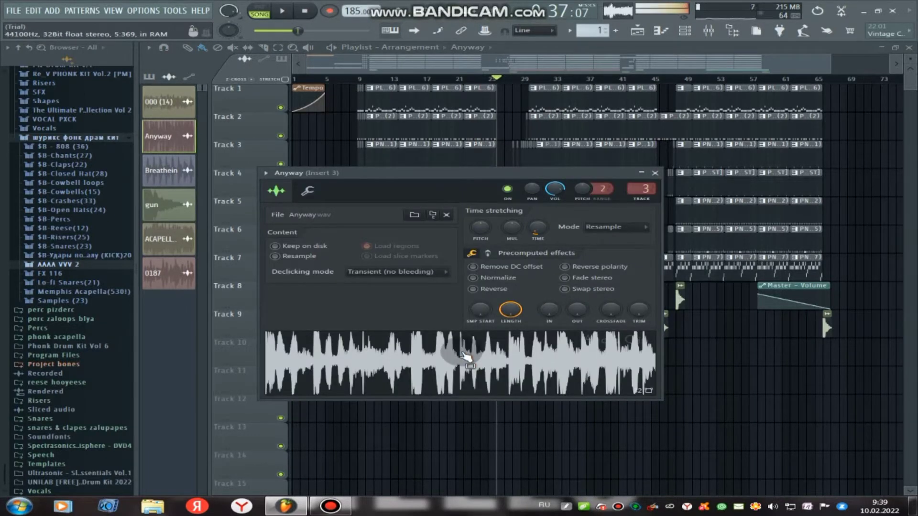
pyautogui.click(709, 30)
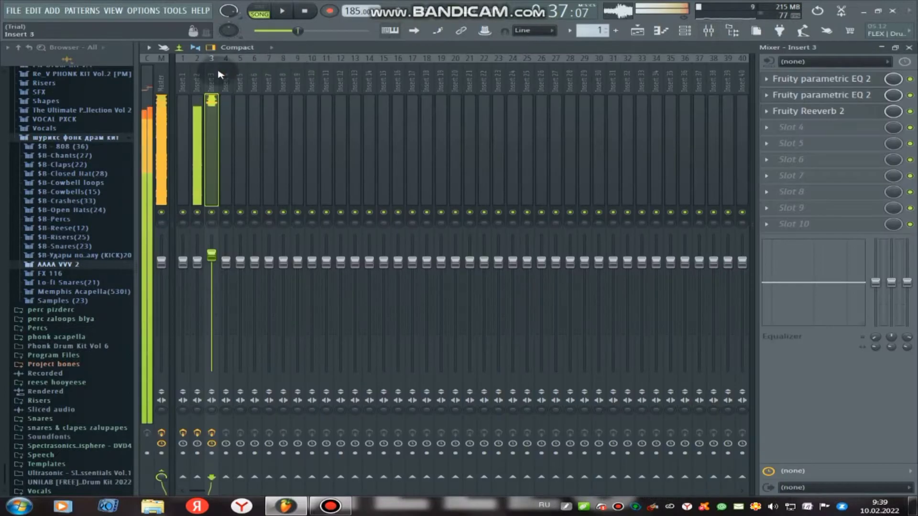
pyautogui.click(799, 78)
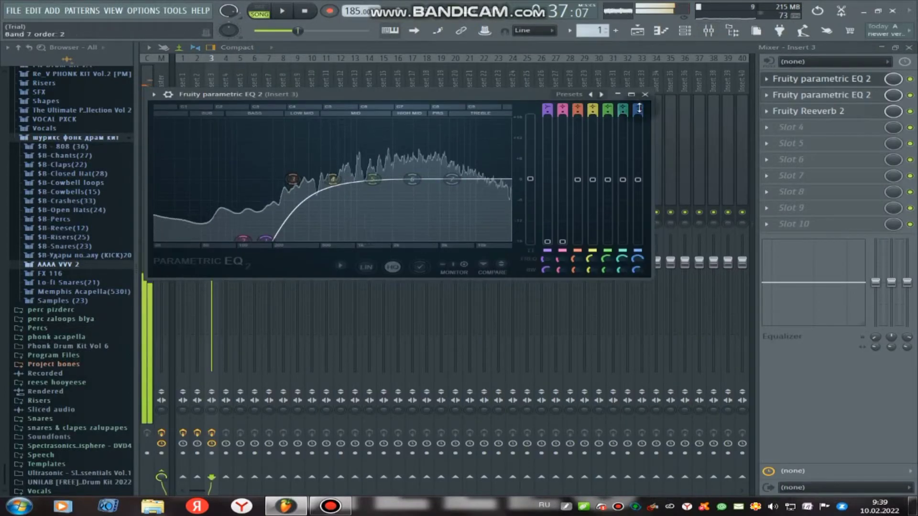
pyautogui.click(645, 94)
# Load the Radio mastering preset into the second Fruity parametric EQ 2 on Insert 3.
pyautogui.click(812, 95)
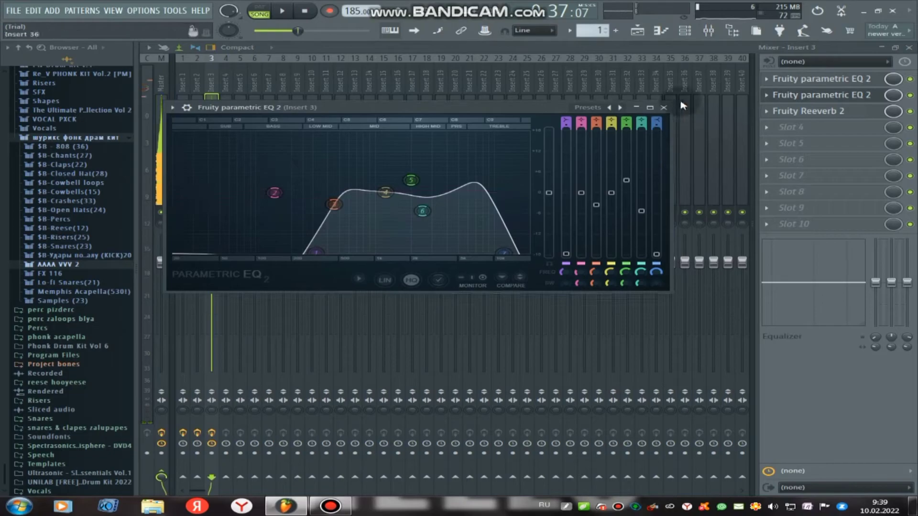
pyautogui.click(592, 113)
pyautogui.moveTo(604, 115)
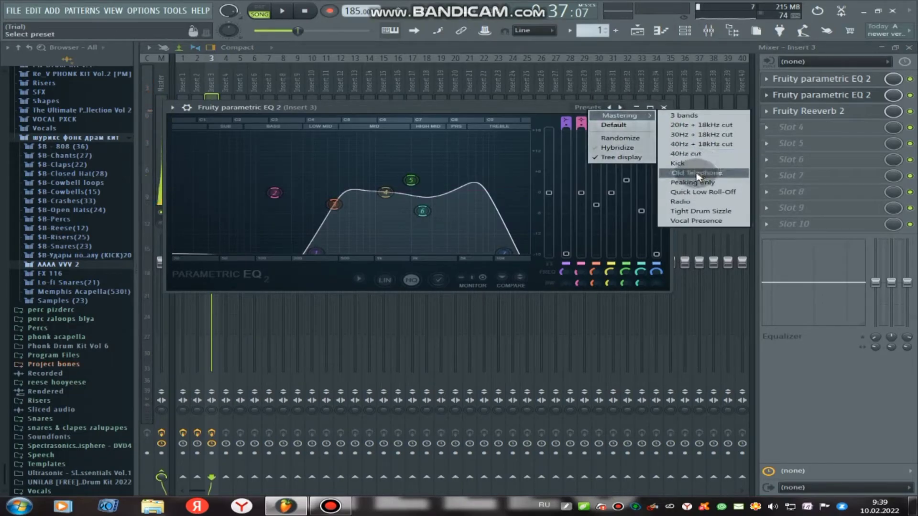
pyautogui.click(682, 202)
# Fine-tune the second EQ's high shelf, set band 5 to 5.4 dB at 2001 Hz, lower band 3 slightly, and close it.
pyautogui.moveTo(448, 265); pyautogui.dragTo(495, 251)
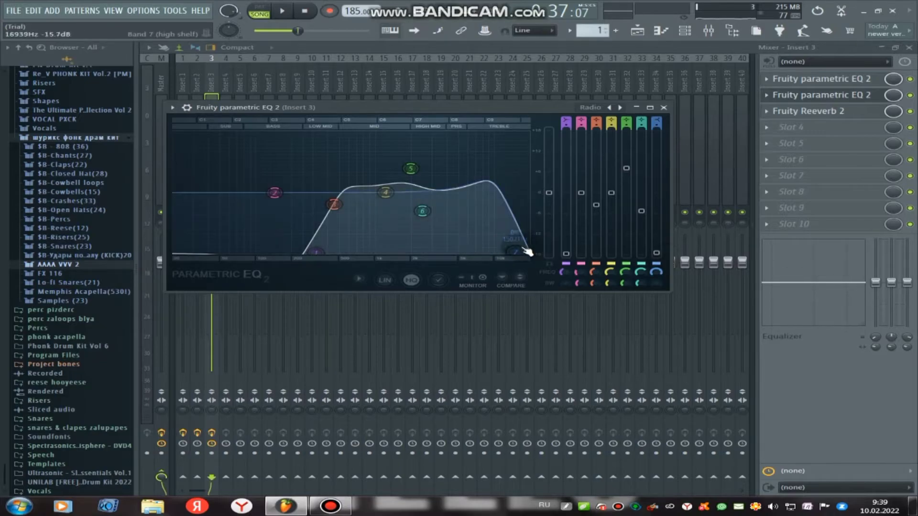
pyautogui.moveTo(410, 169); pyautogui.dragTo(411, 174)
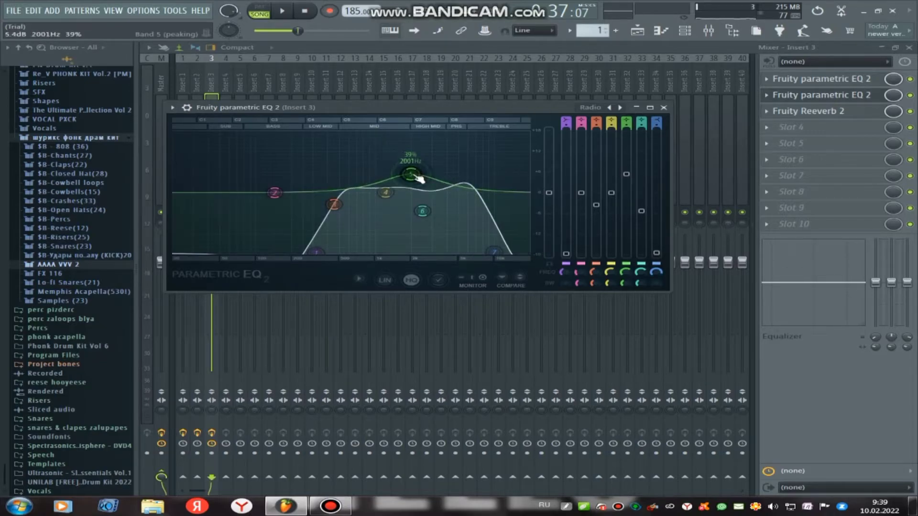
pyautogui.moveTo(354, 221); pyautogui.dragTo(354, 224)
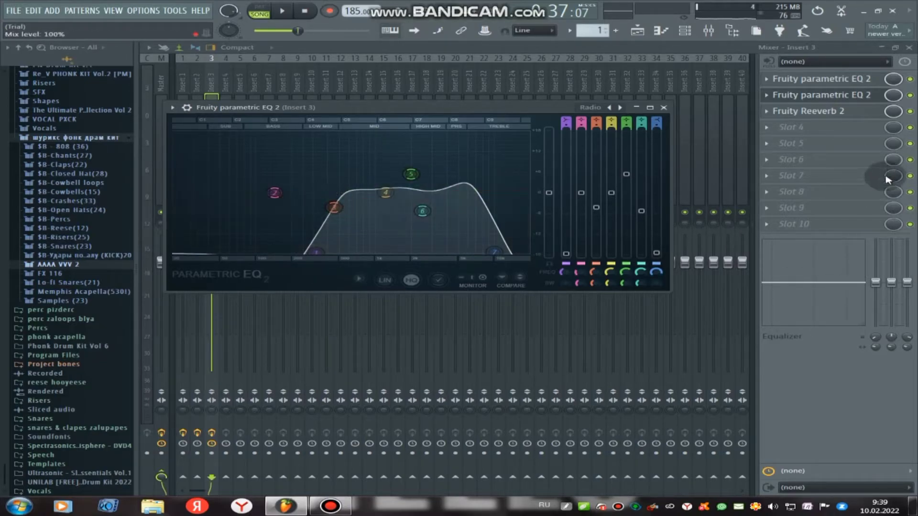
pyautogui.click(663, 108)
# Inspect Fruity Reeverb 2 on Insert 3, and the Master - Volume automation clip on Track 8 in the playlist.
pyautogui.click(828, 116)
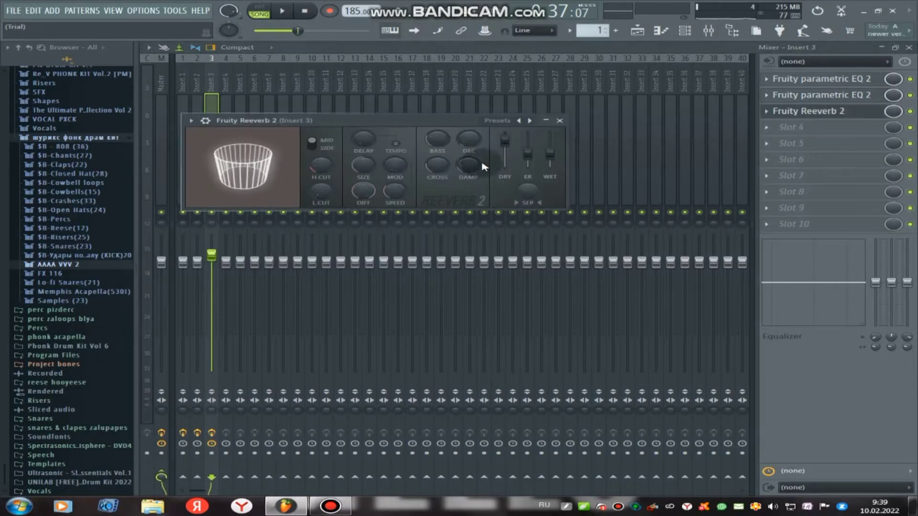
pyautogui.click(649, 32)
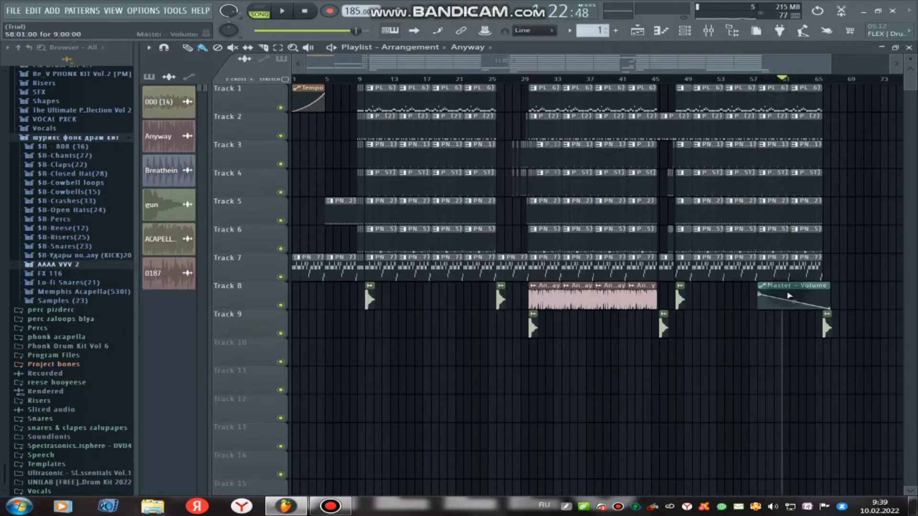
pyautogui.click(784, 294)
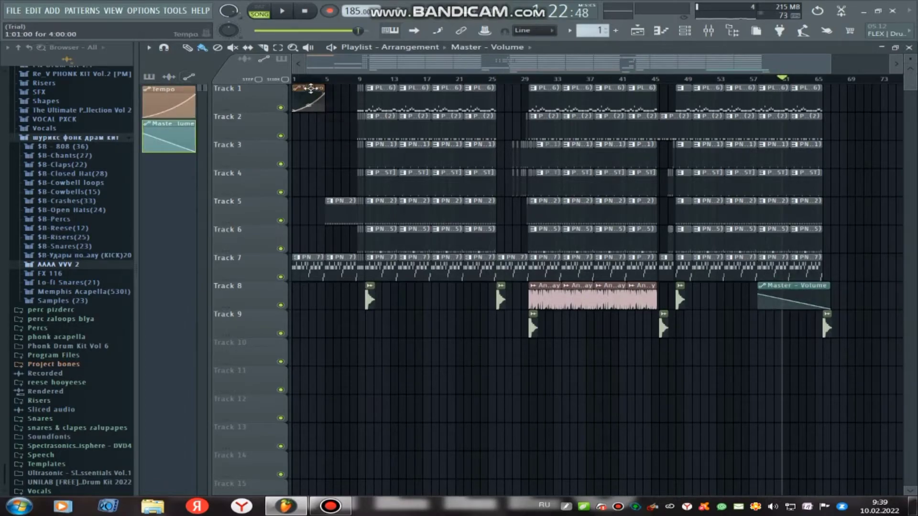
# Replace the Tempo clip on Track 1 with a new tempo automation over bars 1 to 4, curving up from 60 to 185 BPM.
pyautogui.moveTo(328, 82); pyautogui.dragTo(250, 93)
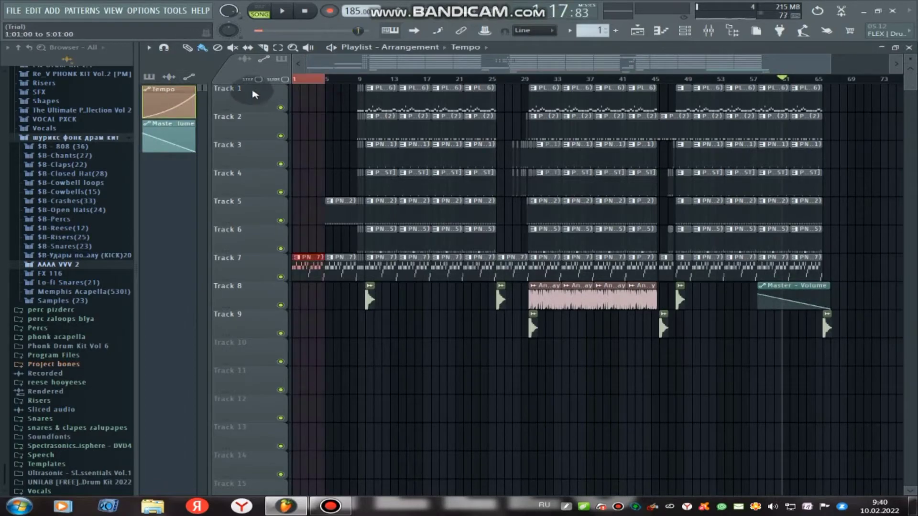
pyautogui.rightClick(350, 12)
pyautogui.click(368, 71)
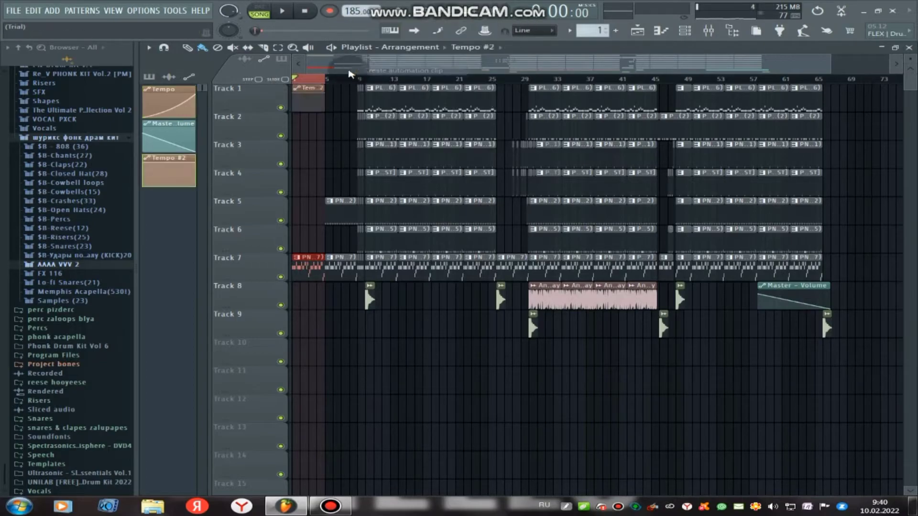
pyautogui.moveTo(289, 113); pyautogui.dragTo(290, 113)
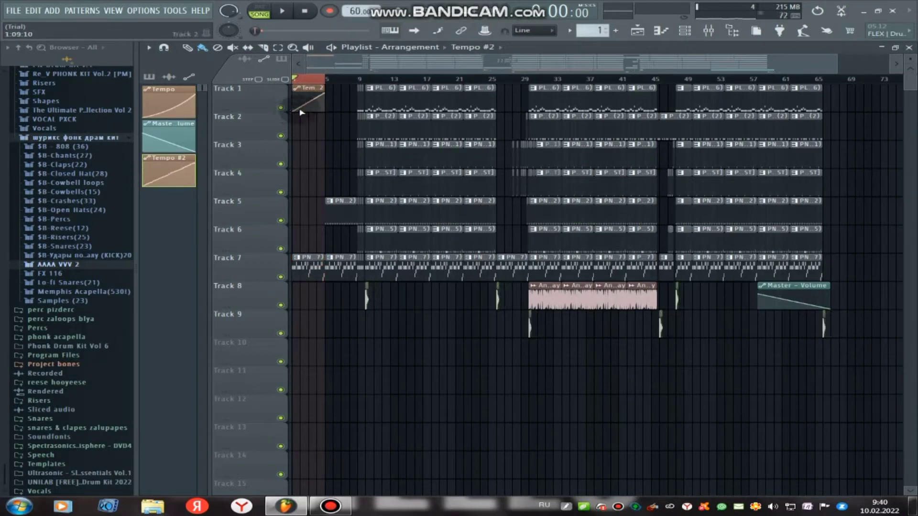
pyautogui.click(317, 88)
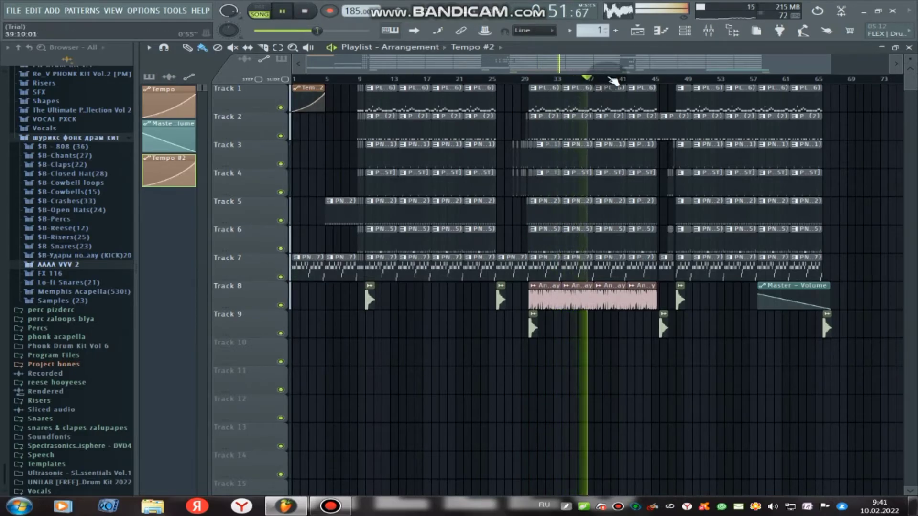
# Play the song with the new tempo automation and follow the arrangement in the playlist to about bar 50.
pyautogui.scroll(-1, 646, 85)
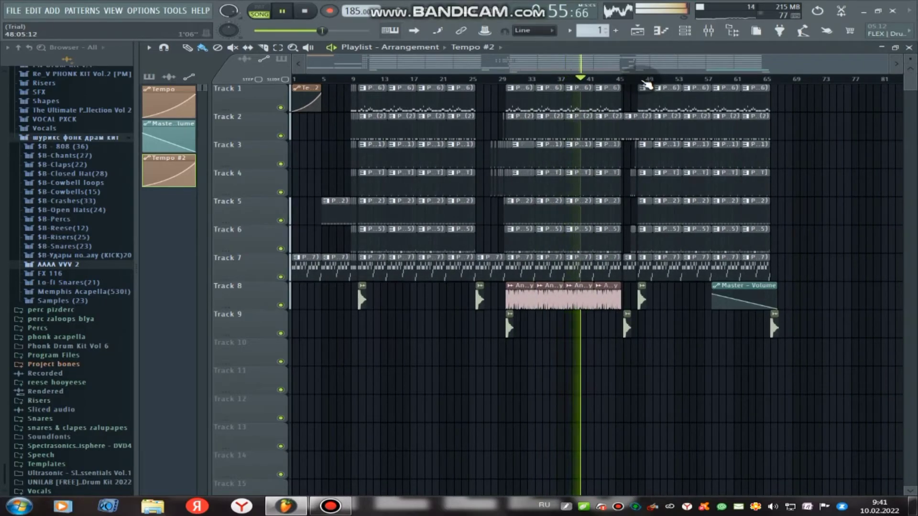
pyautogui.scroll(3, 646, 85)
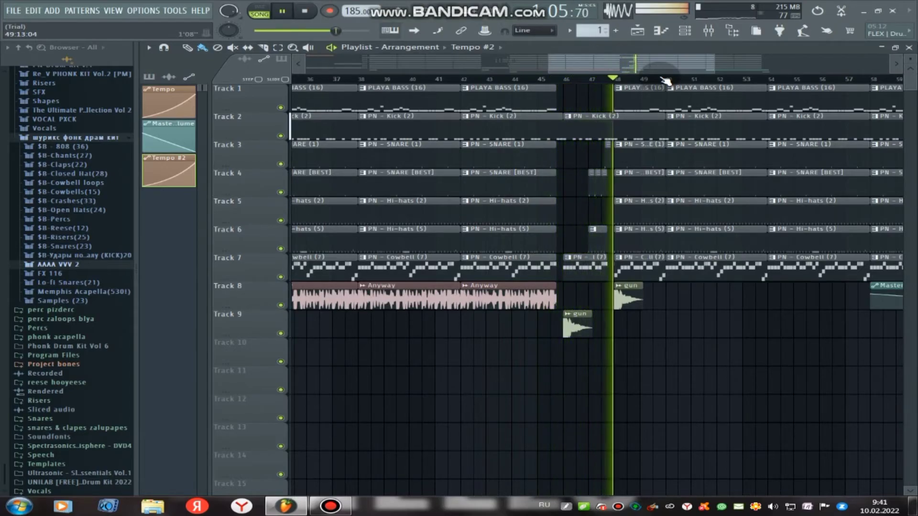
pyautogui.scroll(-3, 666, 81)
pyautogui.scroll(-1, 665, 80)
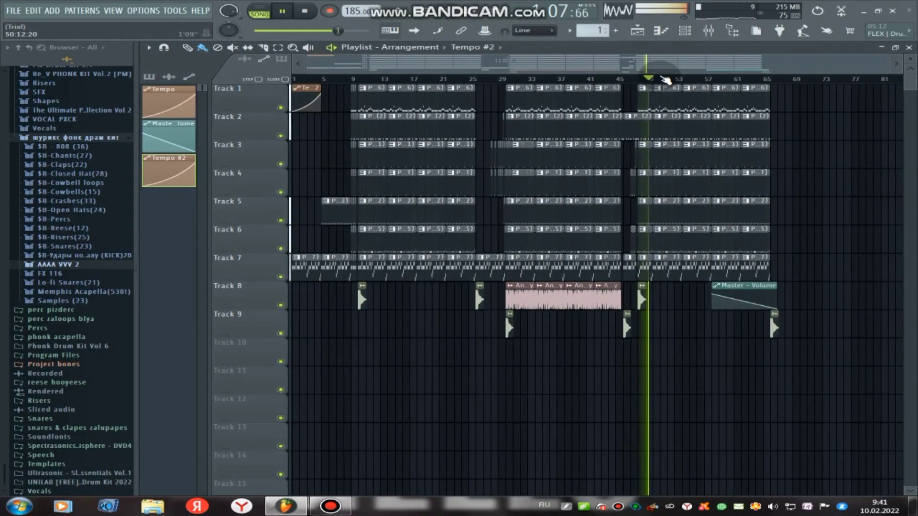